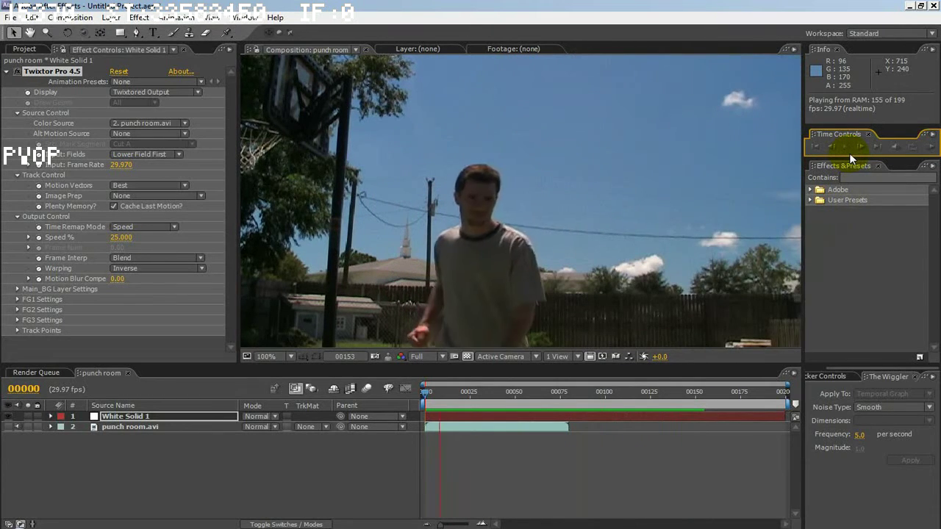
Stop the preview playback and check the punch room composition's frame size and frame rate among the project items.
{"action": "left_click", "coordinate": [849, 153]}
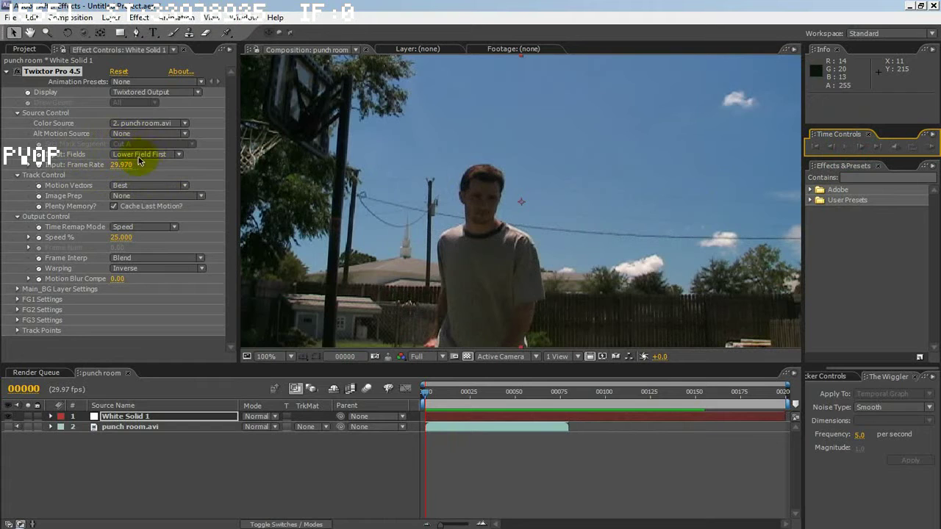
{"action": "left_click", "coordinate": [29, 50]}
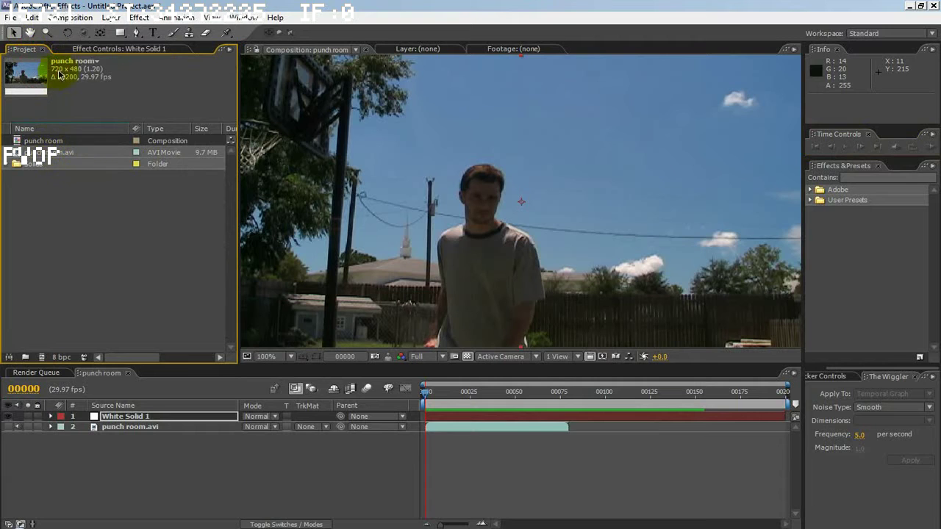
{"action": "left_click", "coordinate": [87, 50]}
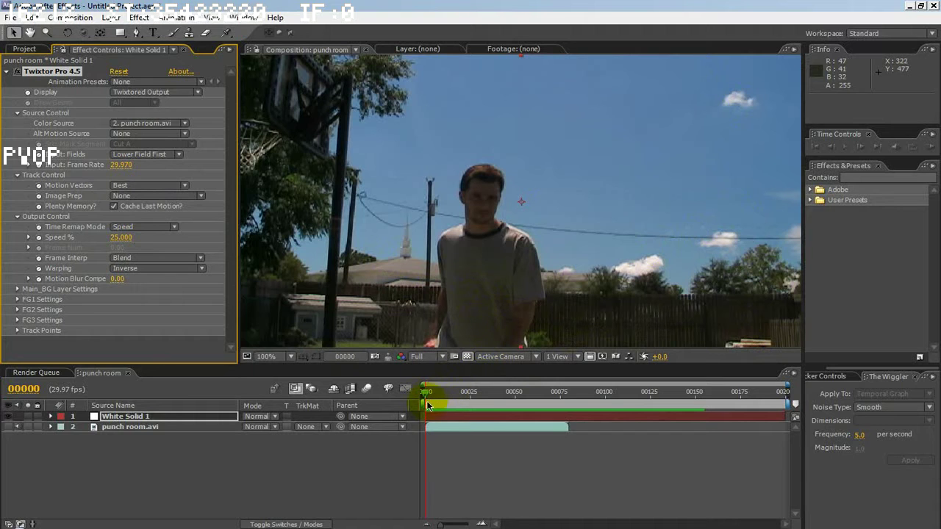
{"action": "left_click_drag", "start_coordinate": [427, 397], "coordinate": [385, 393]}
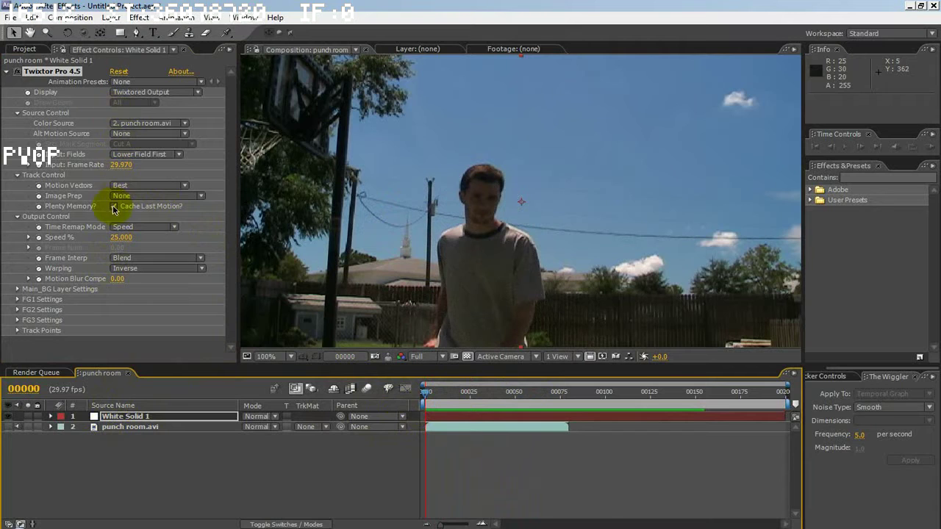
Set Twixtor's Speed % to 100 and scrub the start of the clip.
{"action": "left_click", "coordinate": [117, 238]}
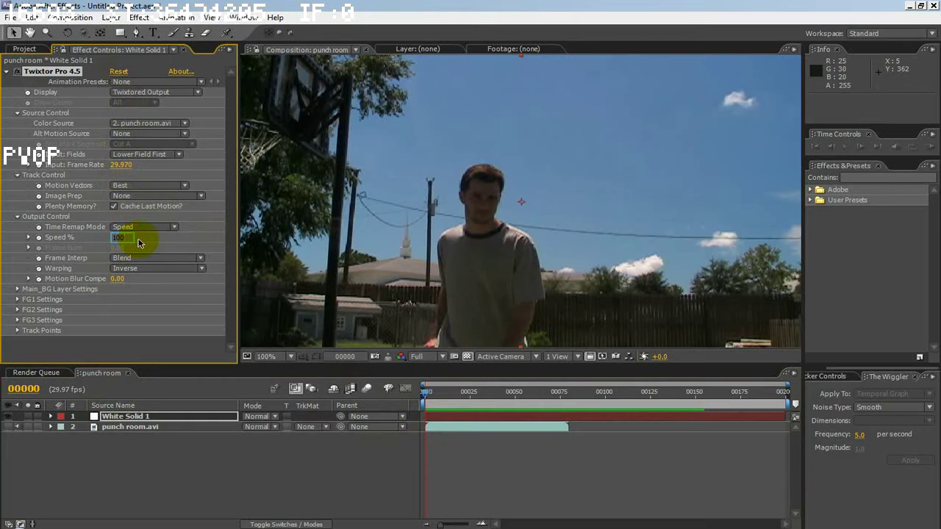
{"action": "key", "text": "Return"}
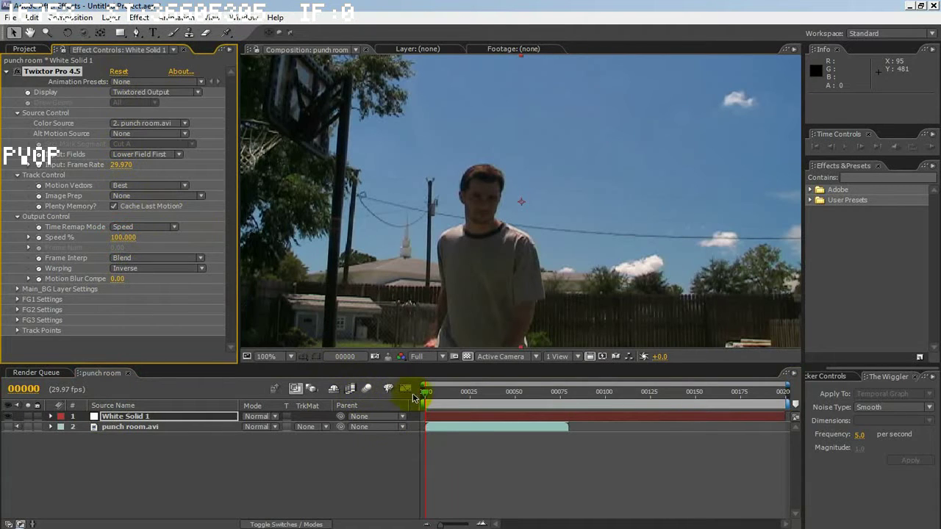
{"action": "left_click_drag", "start_coordinate": [425, 397], "coordinate": [407, 388]}
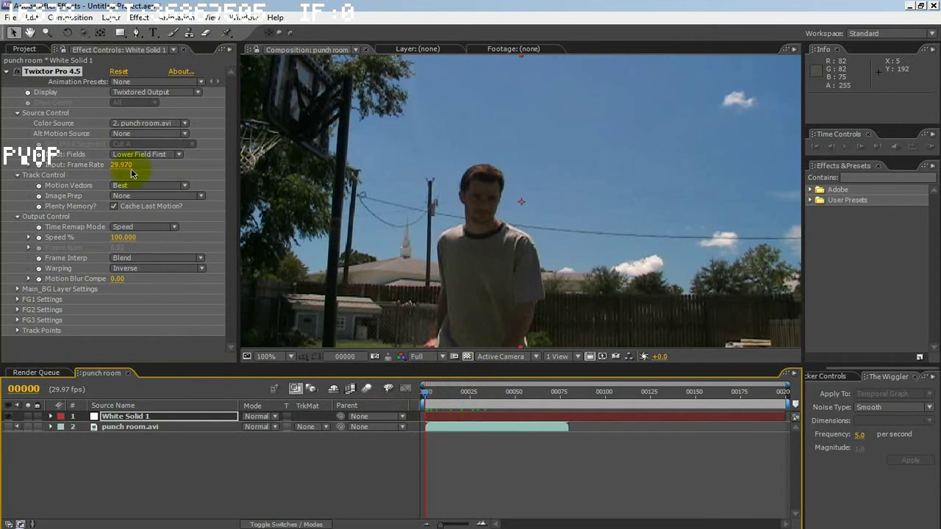
Reveal the Twixtor Output Control Speed % property of the White Solid 1 layer in the timeline.
{"action": "left_click", "coordinate": [50, 418]}
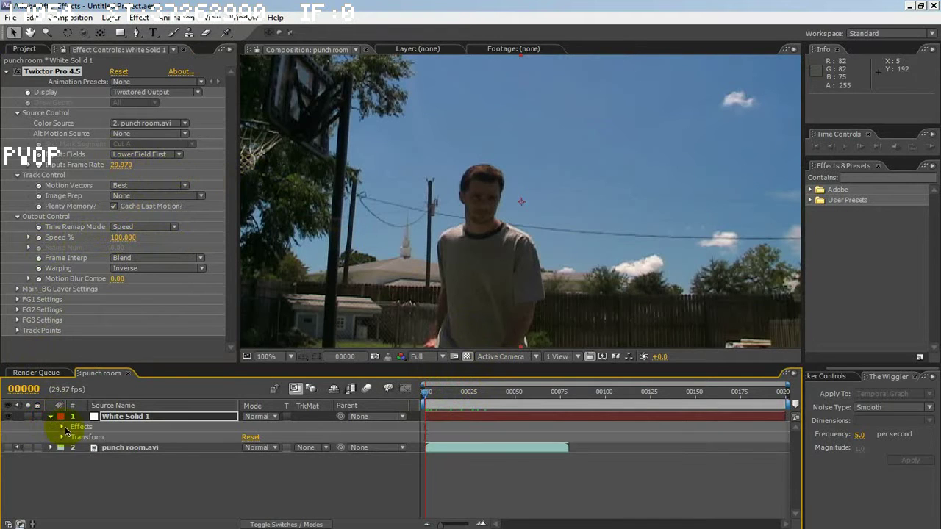
{"action": "left_click", "coordinate": [62, 428]}
{"action": "left_click", "coordinate": [72, 437]}
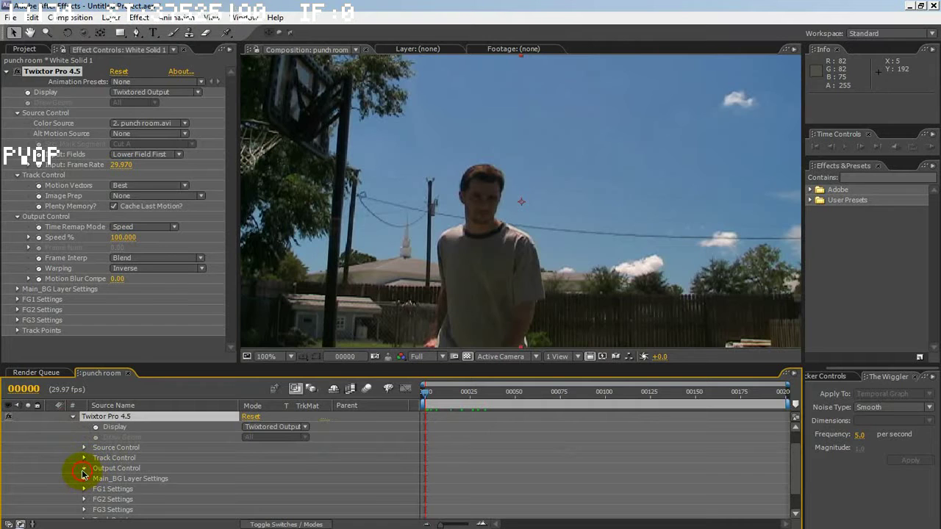
{"action": "left_click", "coordinate": [83, 469]}
{"action": "left_click", "coordinate": [107, 472]}
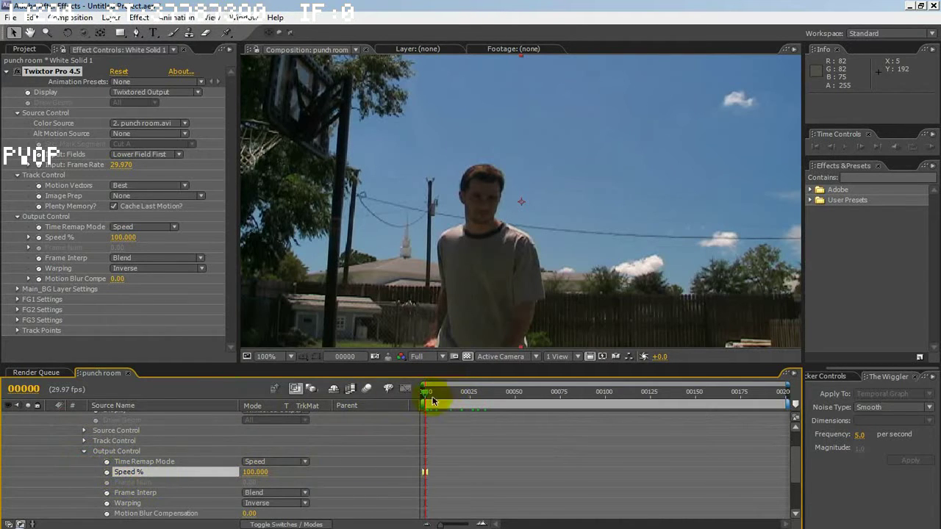
{"action": "mouse_move", "coordinate": [426, 399]}
{"action": "left_mouse_down"}
{"action": "mouse_move", "coordinate": [466, 391]}
{"action": "mouse_move", "coordinate": [419, 394]}
{"action": "left_mouse_up"}
{"action": "left_click", "coordinate": [259, 472]}
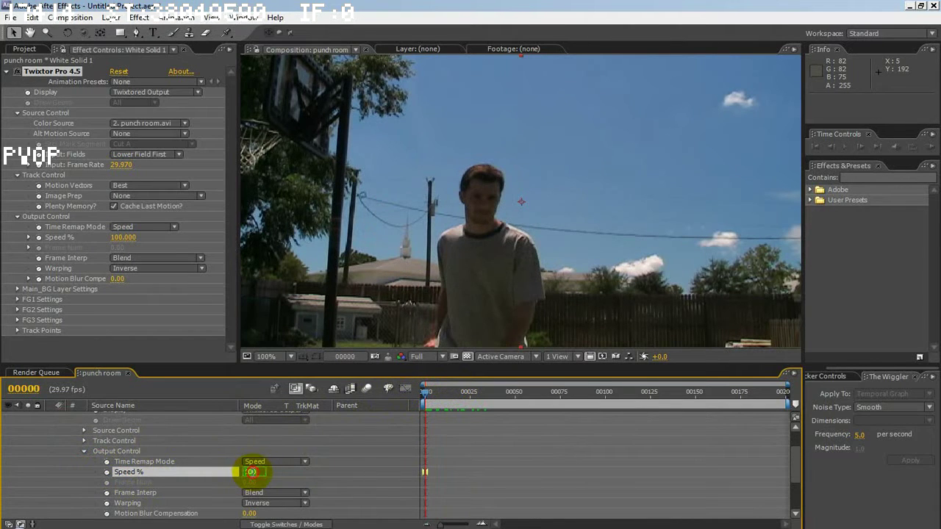
{"action": "left_click_drag", "start_coordinate": [426, 399], "coordinate": [354, 382]}
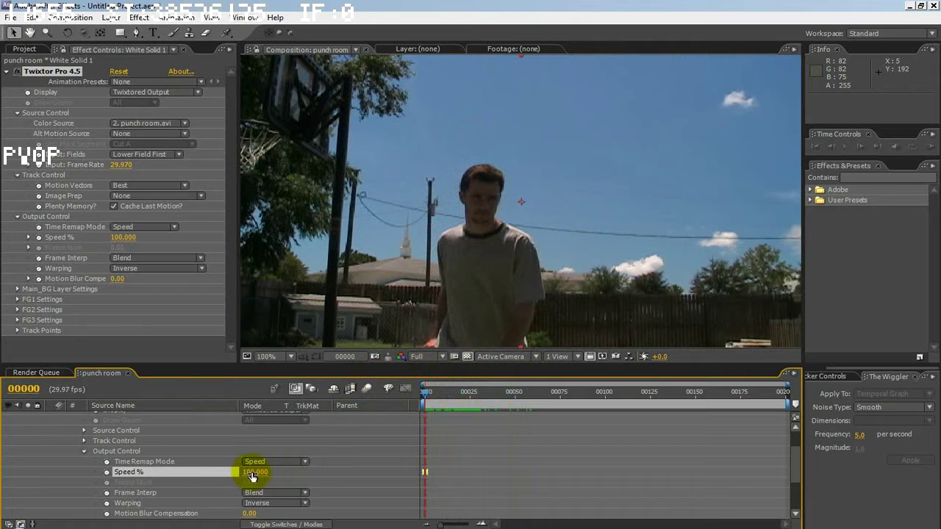
Set Twixtor's Speed % to 150 and enable keyframing for it at frame 0.
{"action": "left_click", "coordinate": [271, 472]}
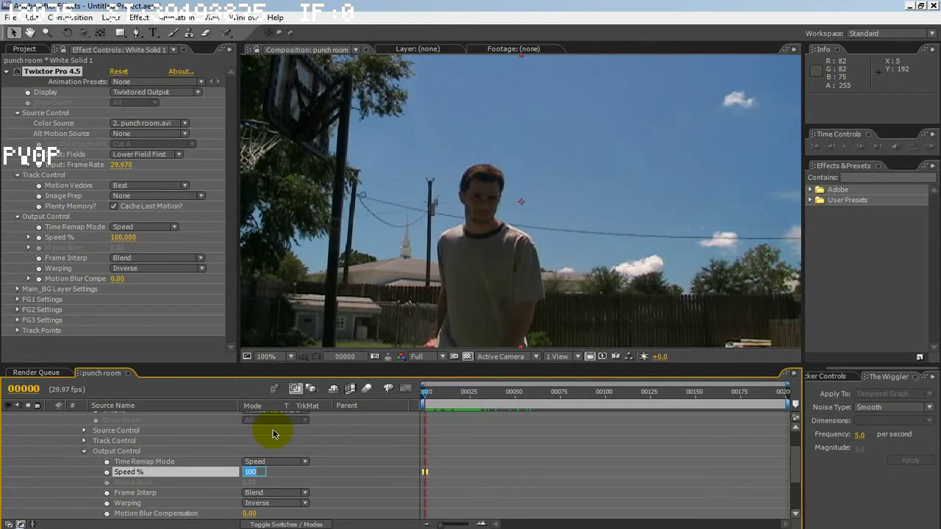
{"action": "type", "text": "1"}
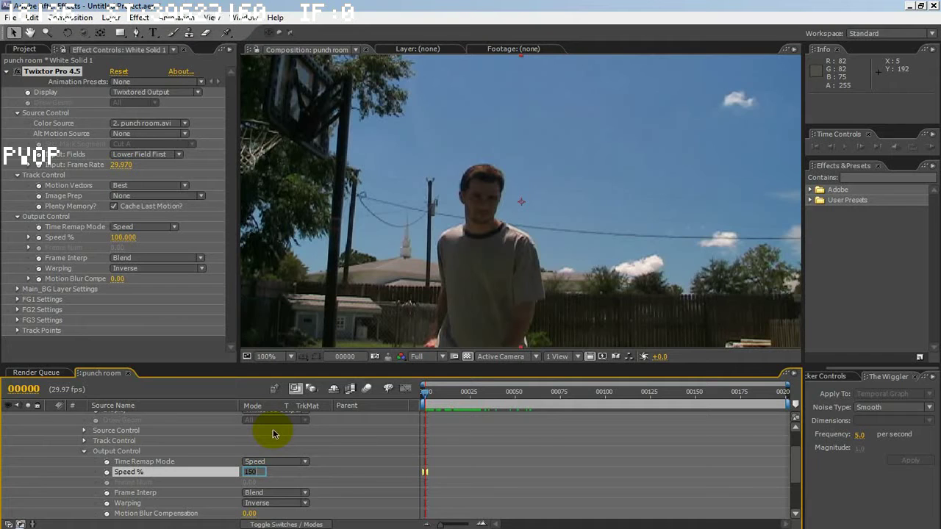
{"action": "key", "text": "Return"}
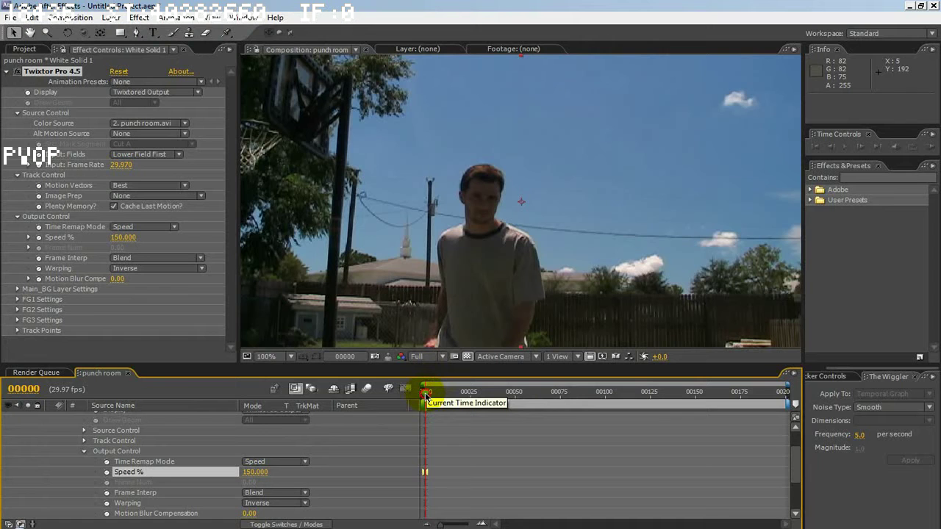
{"action": "mouse_move", "coordinate": [426, 397]}
{"action": "left_mouse_down"}
{"action": "mouse_move", "coordinate": [451, 398]}
{"action": "mouse_move", "coordinate": [425, 398]}
{"action": "left_mouse_up"}
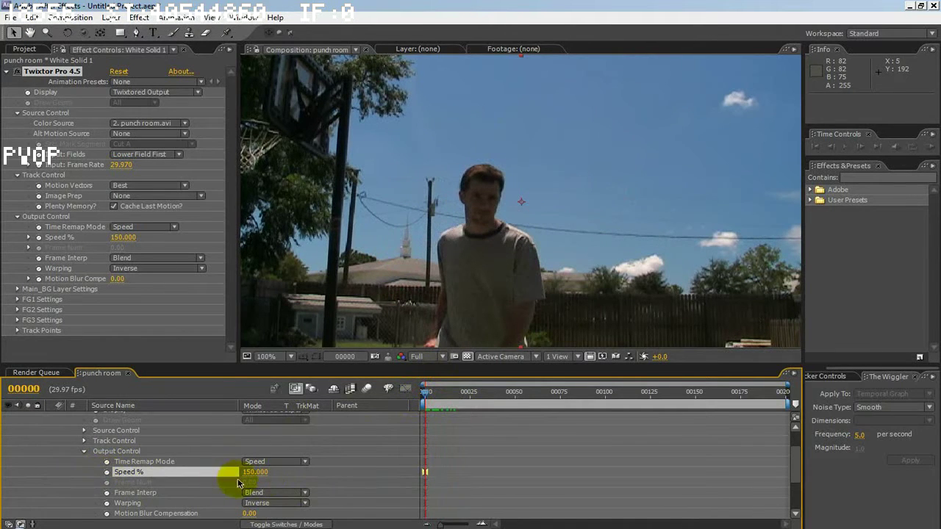
{"action": "left_click", "coordinate": [106, 473]}
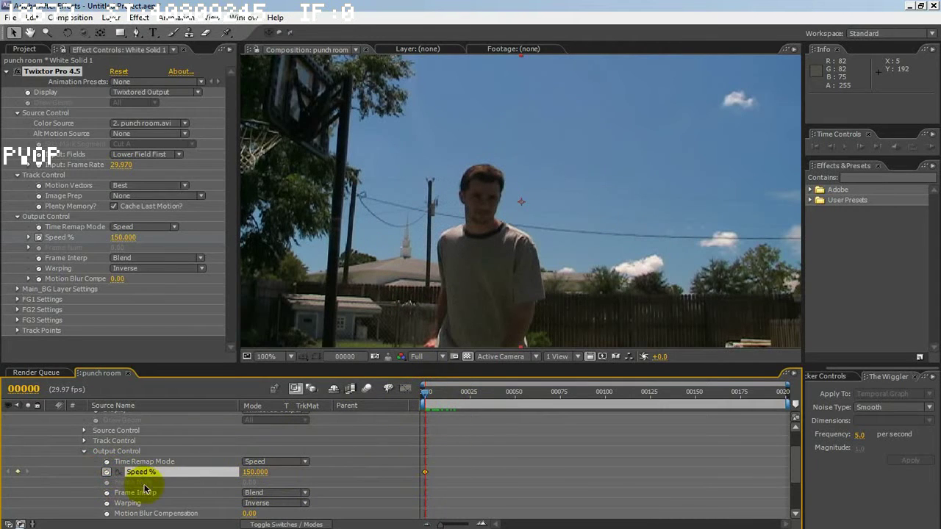
Add a Speed % keyframe holding 150 at frame 10 and set Speed % to 50 at frame 13.
{"action": "left_click_drag", "start_coordinate": [423, 396], "coordinate": [442, 388]}
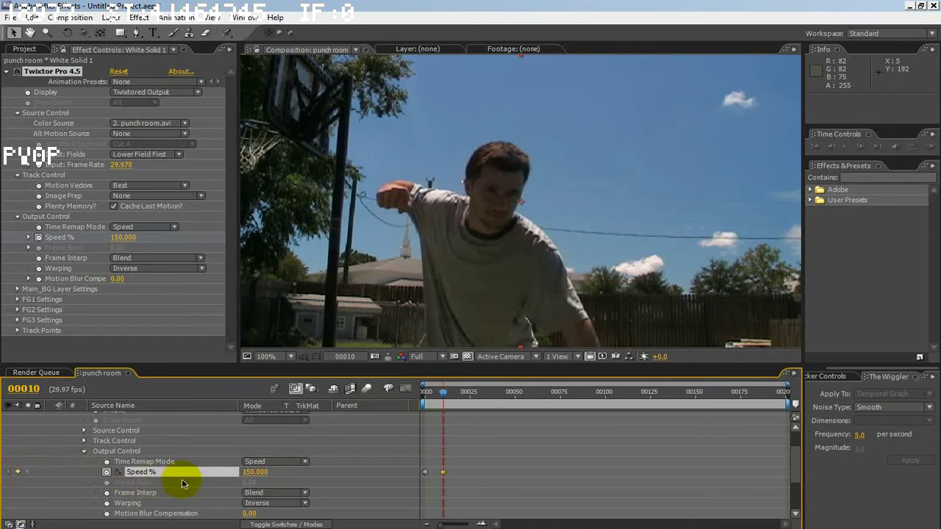
{"action": "key", "text": "Page_Up"}
{"action": "key", "text": "Page_Down"}
{"action": "key", "text": "Page_Down"}
{"action": "key", "text": "Page_Down"}
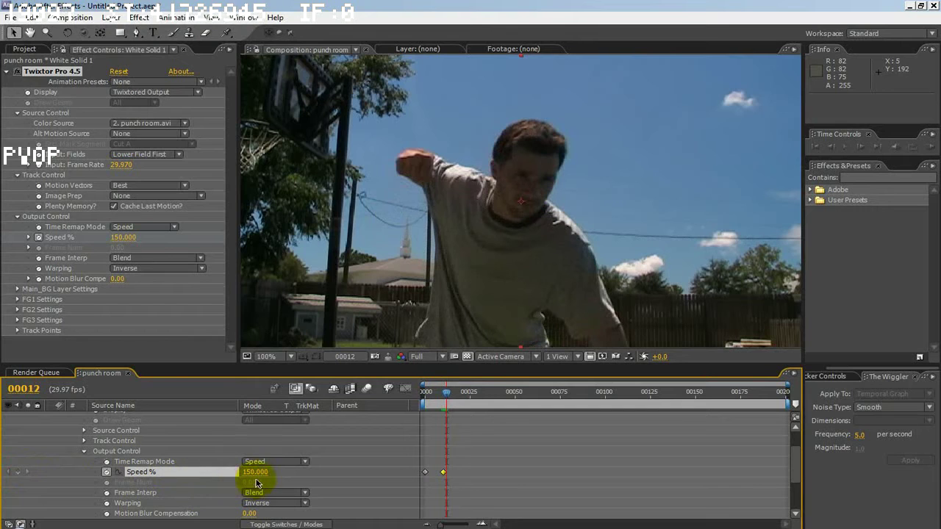
{"action": "key", "text": "Page_Down"}
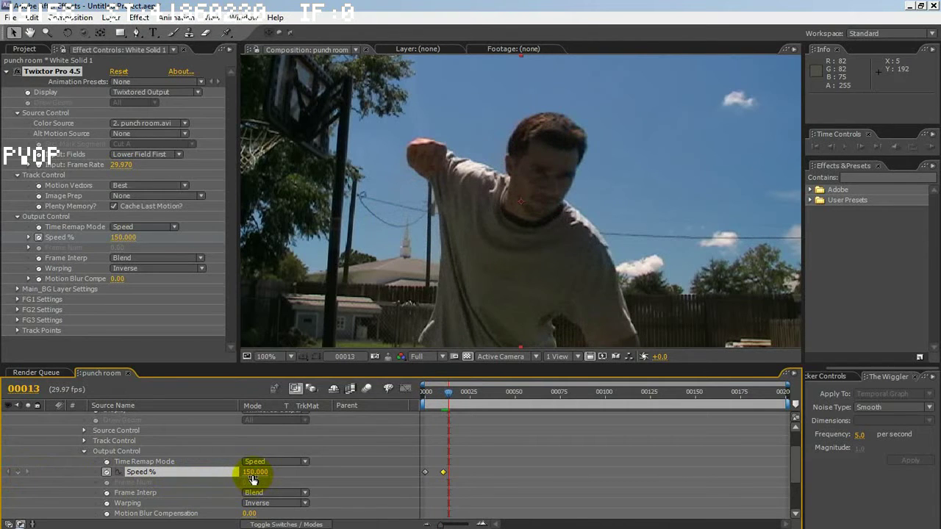
{"action": "left_click", "coordinate": [252, 475]}
{"action": "key", "text": "Return"}
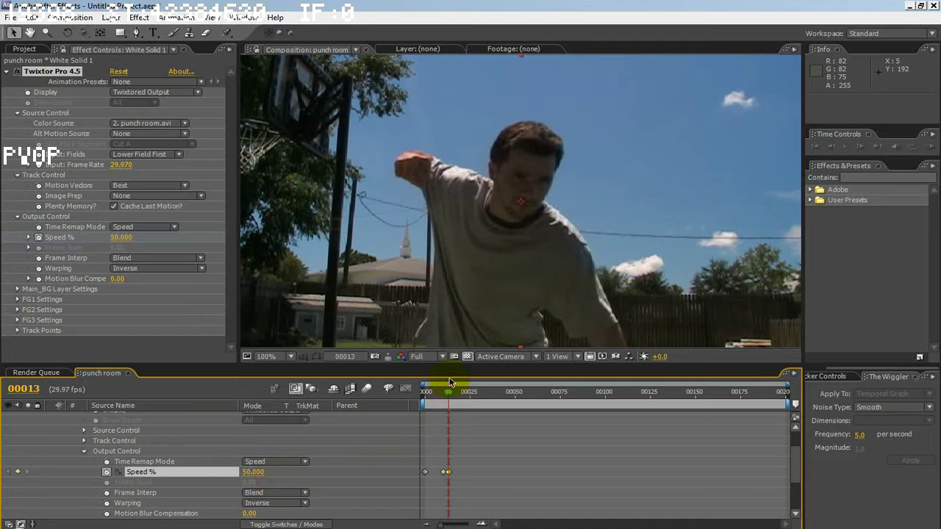
Find the end of the slow-motion part and add a Speed % keyframe holding 50 at frame 28.
{"action": "left_click_drag", "start_coordinate": [450, 384], "coordinate": [474, 401]}
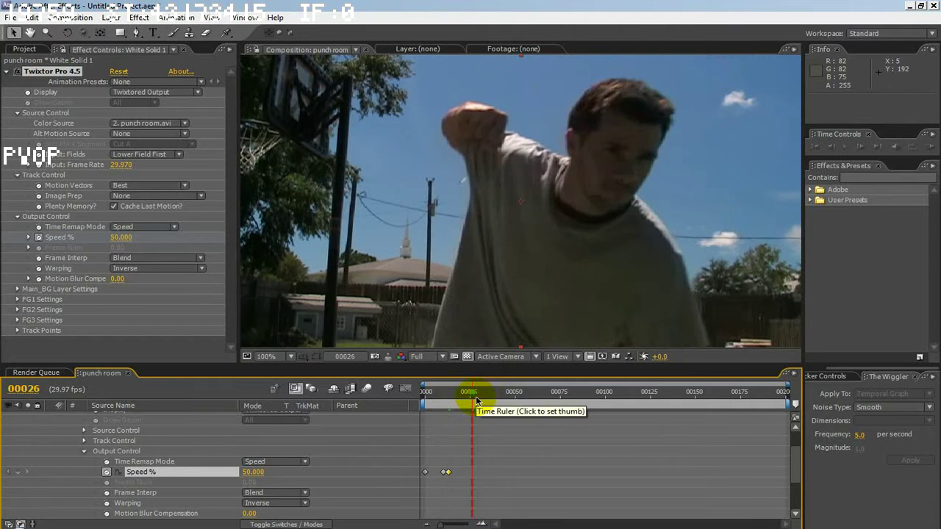
{"action": "left_click", "coordinate": [471, 394]}
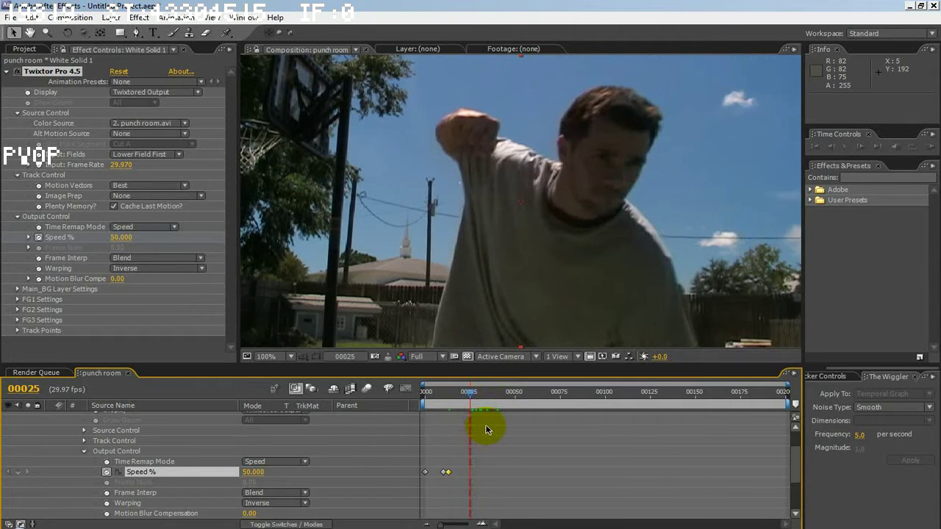
{"action": "key", "text": "Page_Down"}
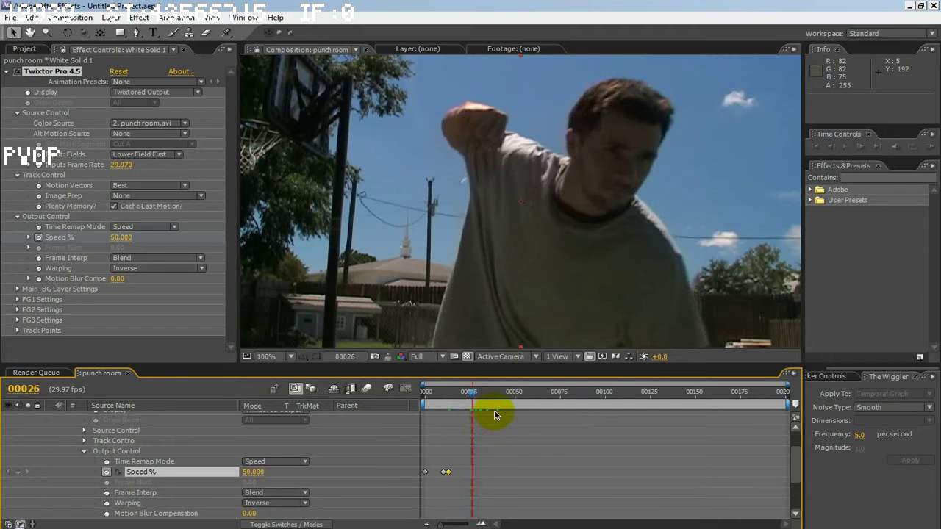
{"action": "key", "text": "Page_Down"}
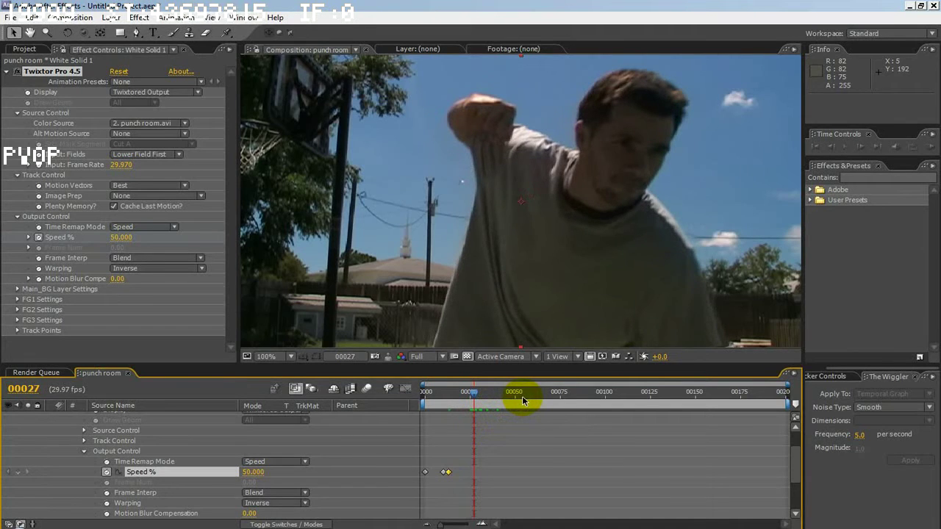
{"action": "key", "text": "Page_Down"}
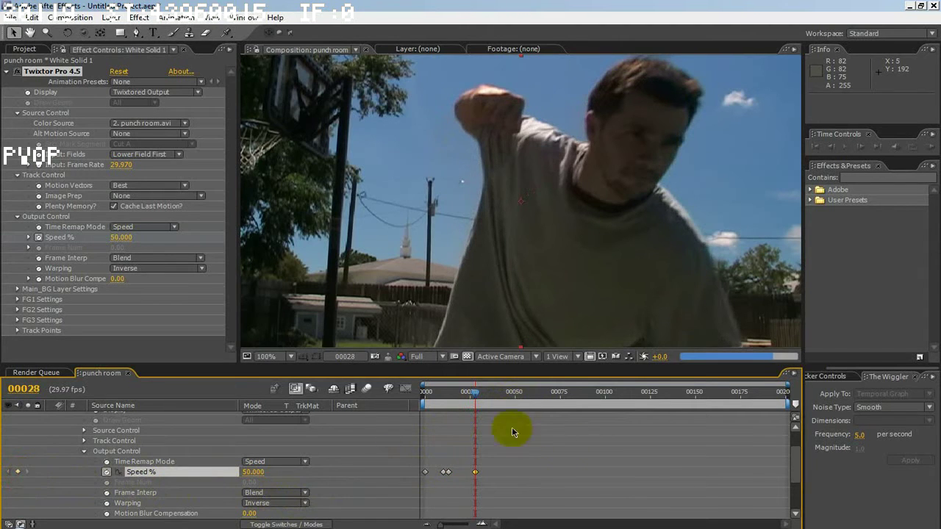
Set Speed % to 150 at frame 31, three frames after the last slow-motion keyframe.
{"action": "mouse_move", "coordinate": [478, 397]}
{"action": "left_mouse_down"}
{"action": "mouse_move", "coordinate": [426, 394]}
{"action": "mouse_move", "coordinate": [483, 390]}
{"action": "left_mouse_up"}
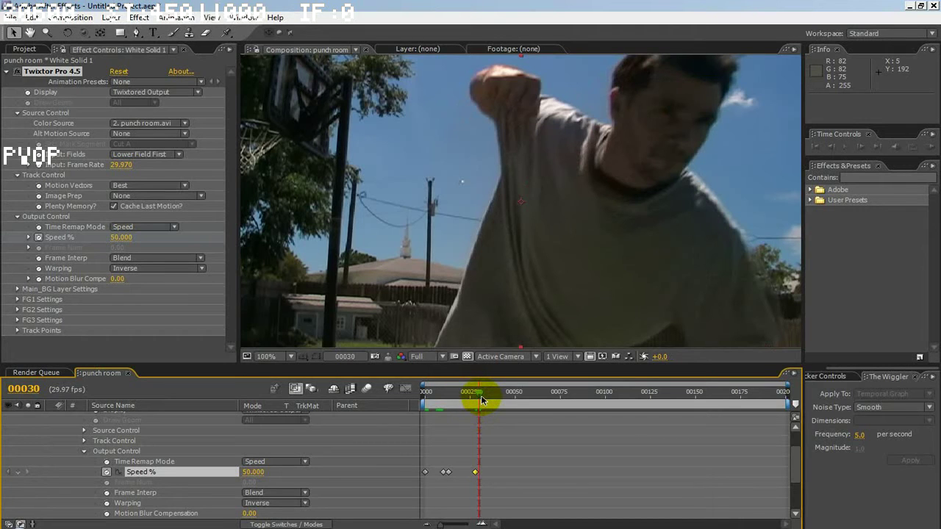
{"action": "key", "text": "Page_Up"}
{"action": "key", "text": "Page_Up"}
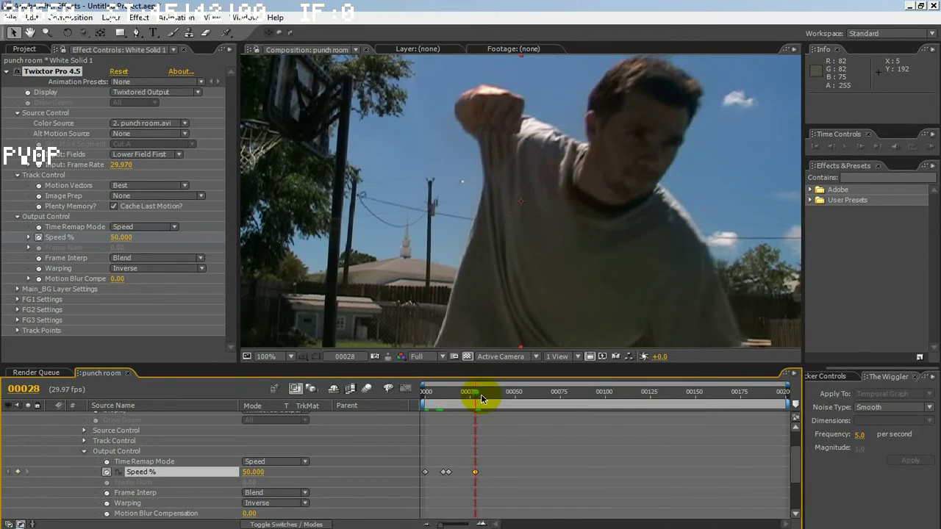
{"action": "key", "text": "Page_Down"}
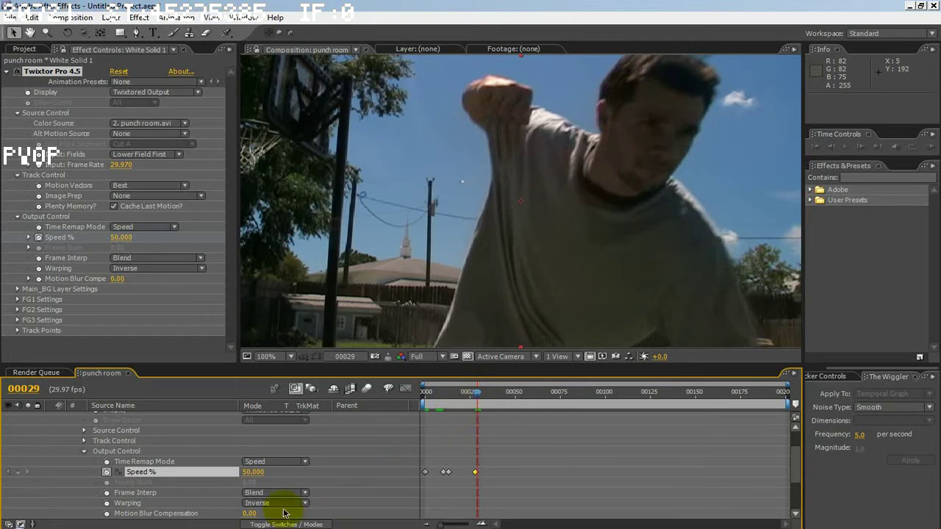
{"action": "key", "text": "Page_Down"}
{"action": "key", "text": "Page_Down"}
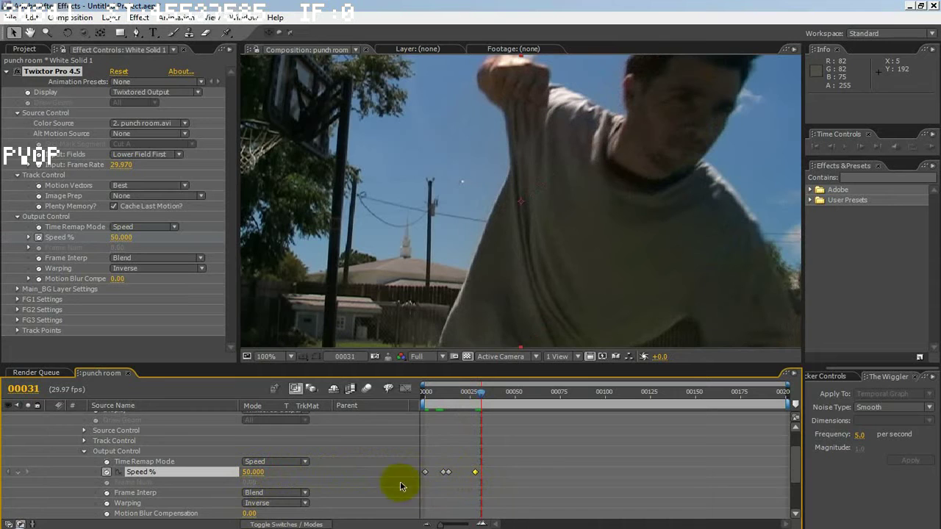
{"action": "left_click", "coordinate": [255, 471]}
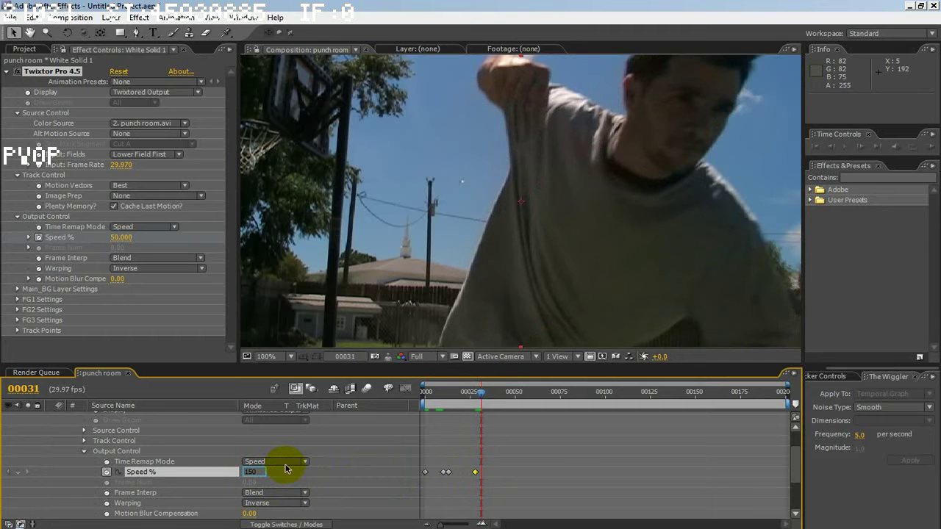
{"action": "key", "text": "Return"}
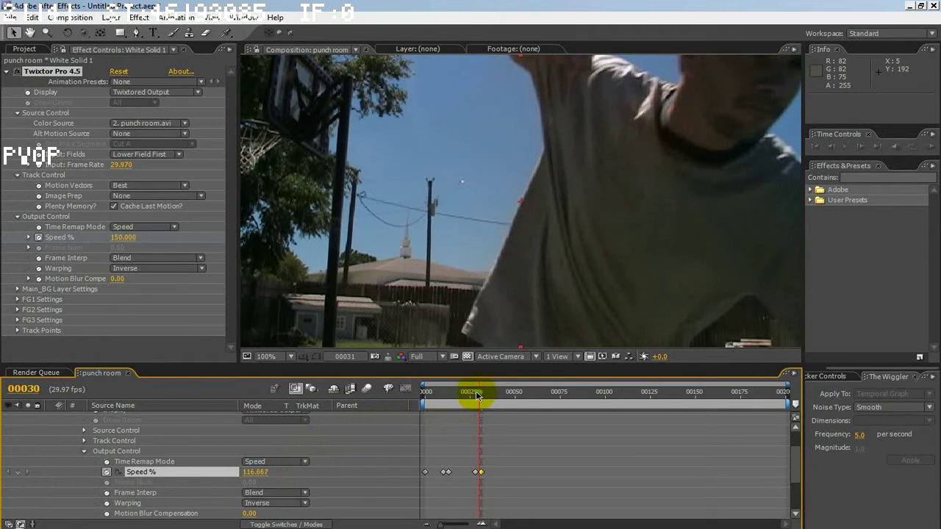
Add a Speed % keyframe holding 150 at frame 45 and set Speed % to 100 at frame 46.
{"action": "left_click_drag", "start_coordinate": [478, 395], "coordinate": [504, 379]}
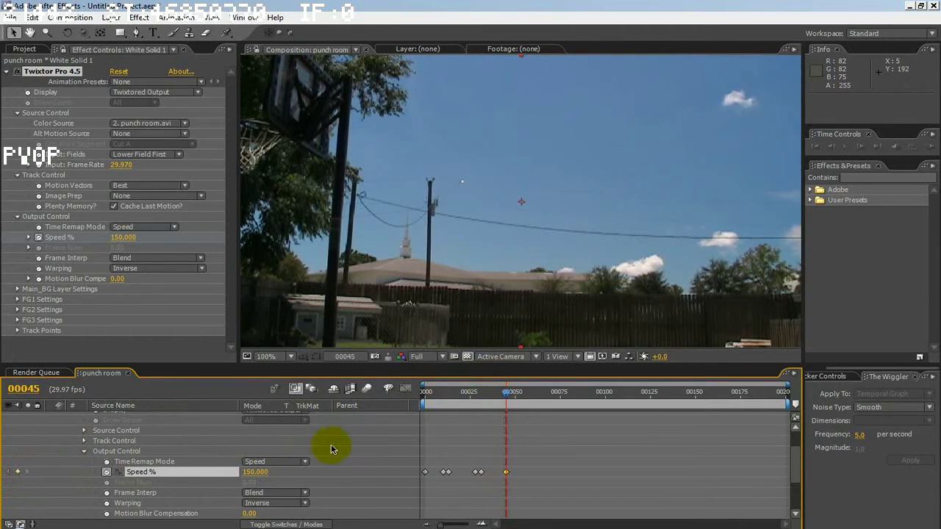
{"action": "key", "text": "Page_Down"}
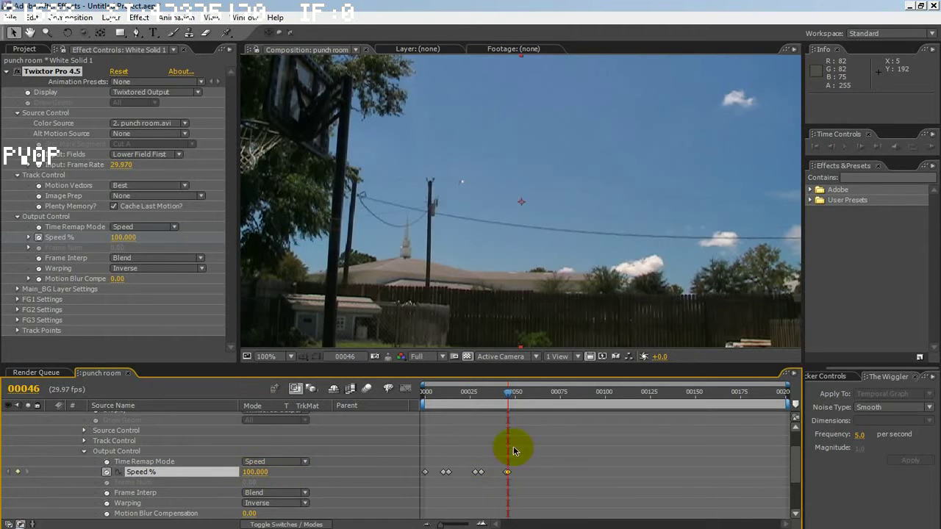
Return to frame 0 and run a RAM preview of the speed ramp.
{"action": "left_click_drag", "start_coordinate": [512, 397], "coordinate": [388, 399]}
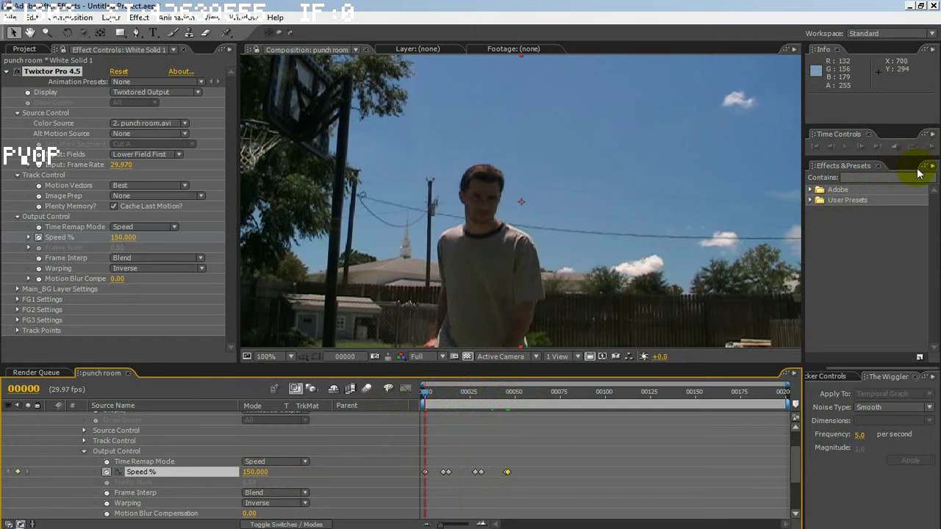
{"action": "key", "text": "KP_0"}
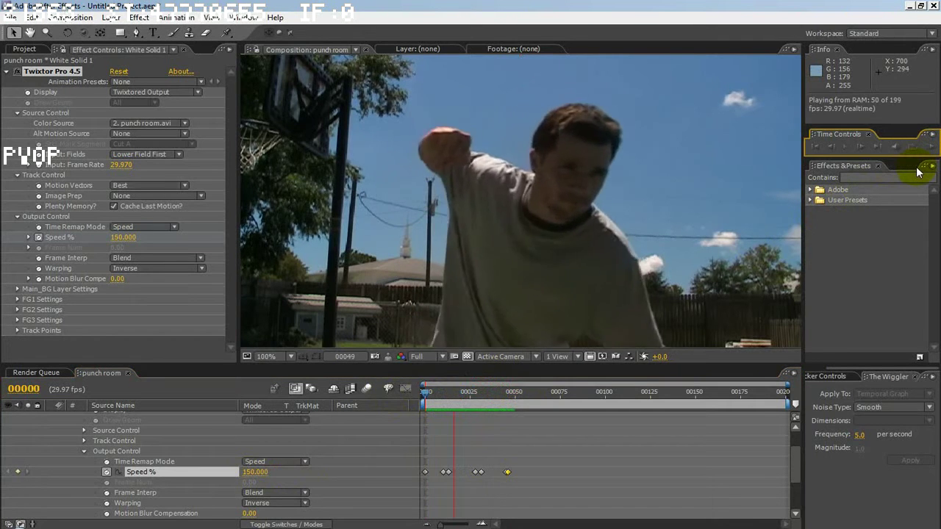